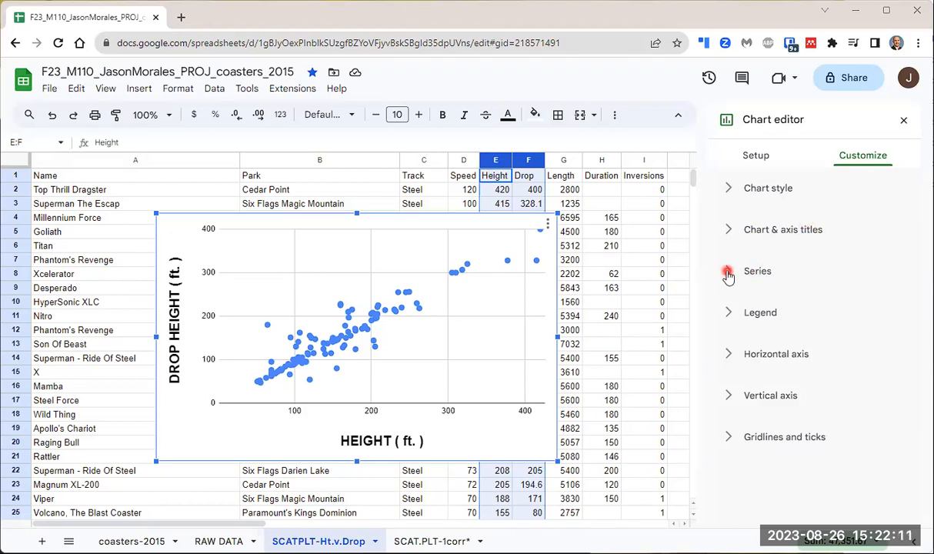
Step: Set the color of the Drop series points in the scatter plot to black
click(729, 275)
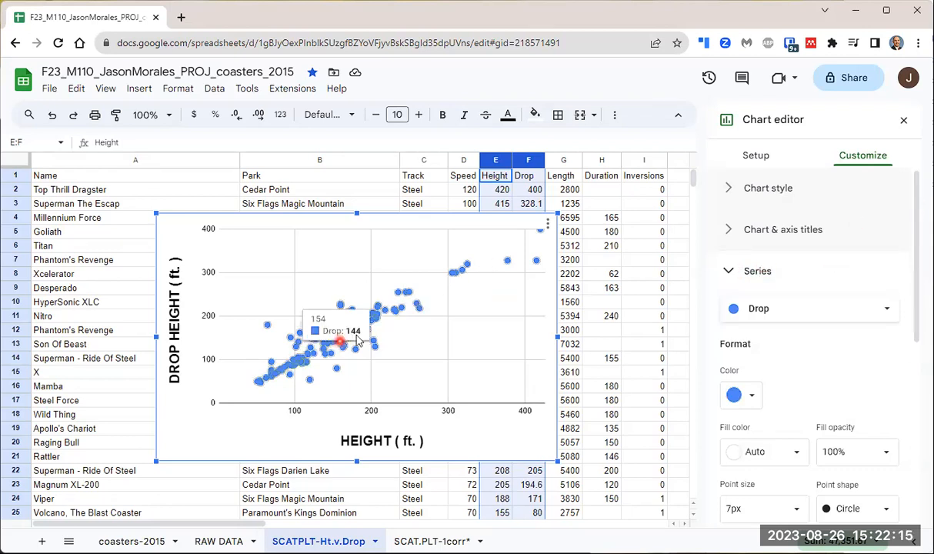
drag(917, 188, 915, 225)
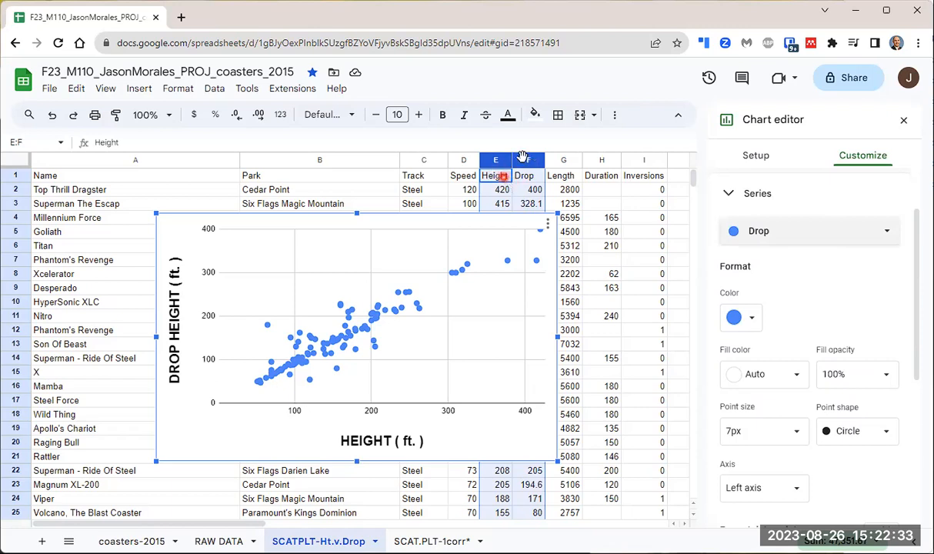
click(762, 235)
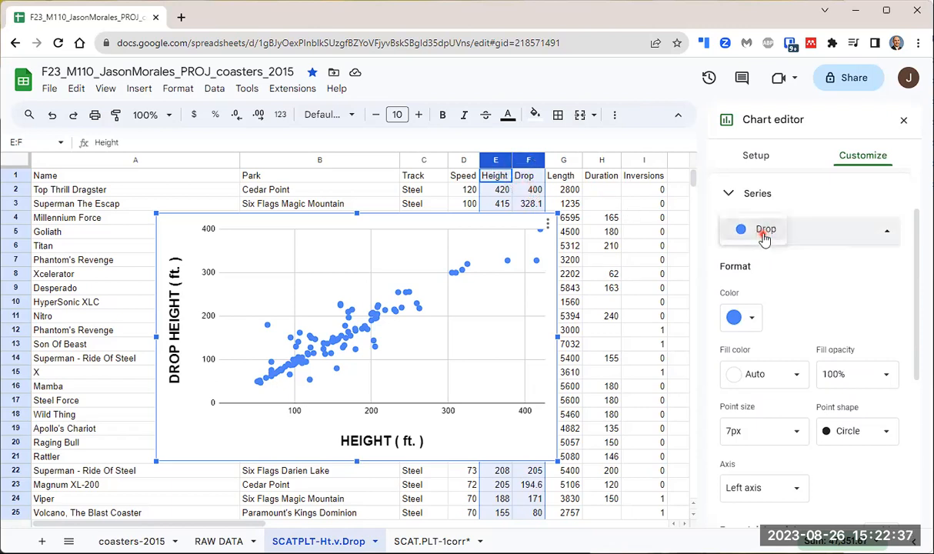
click(765, 235)
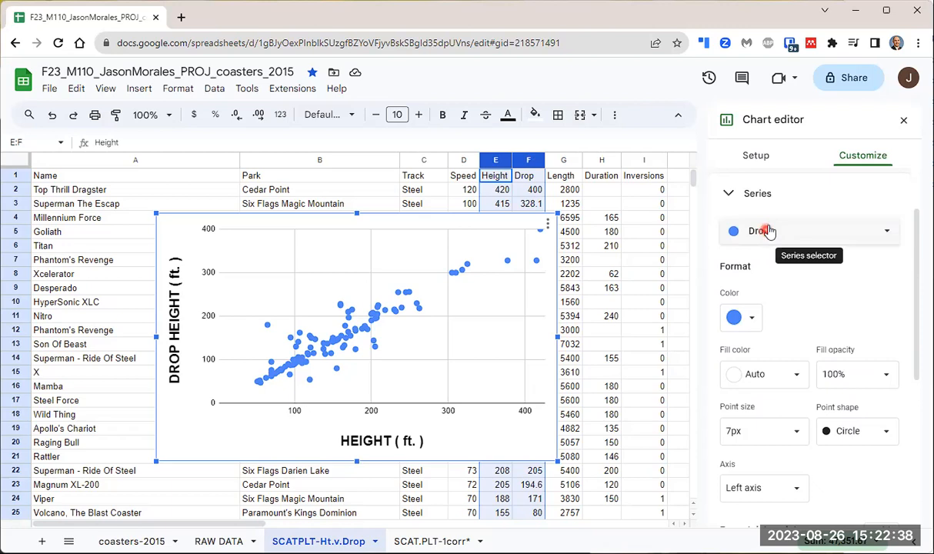
click(754, 322)
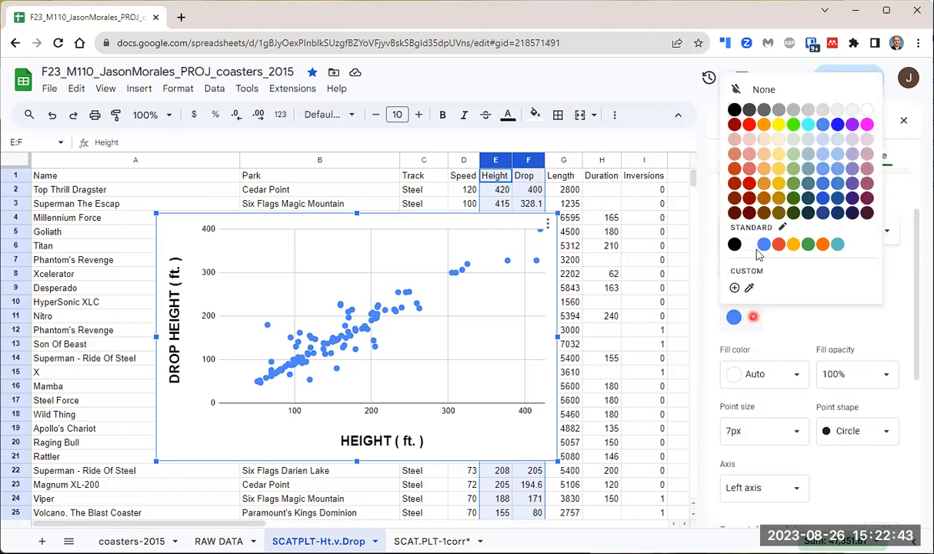
click(735, 110)
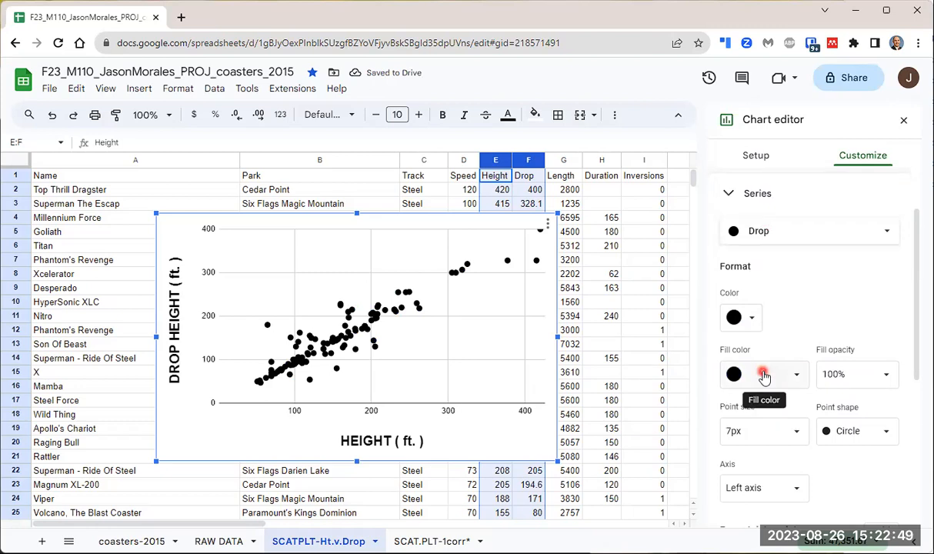
Step: Try a 50% fill opacity on the Drop series points and restore it to 100%
click(866, 376)
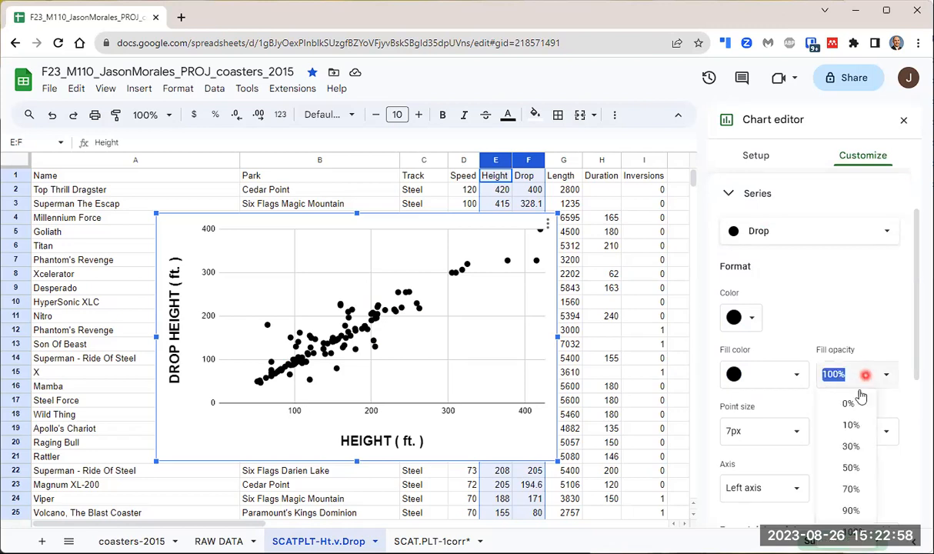
click(851, 469)
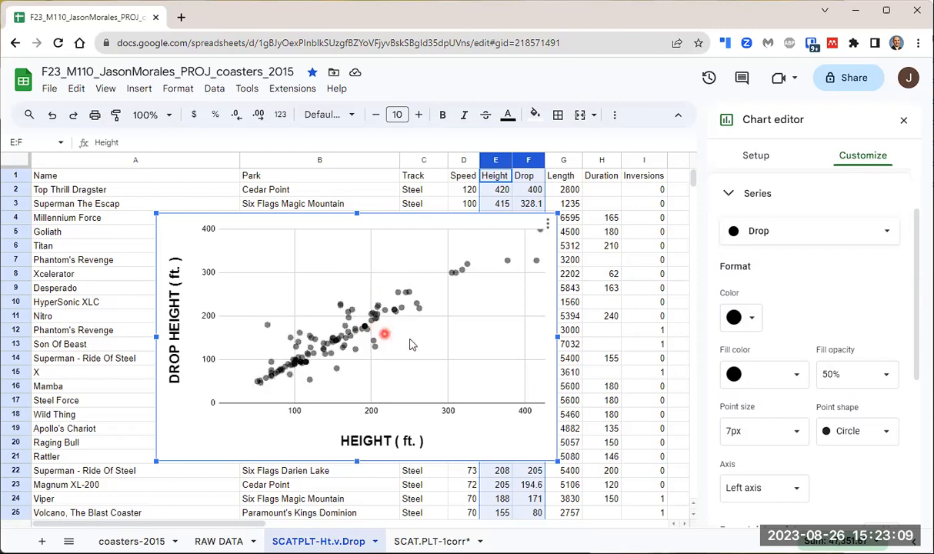
click(833, 376)
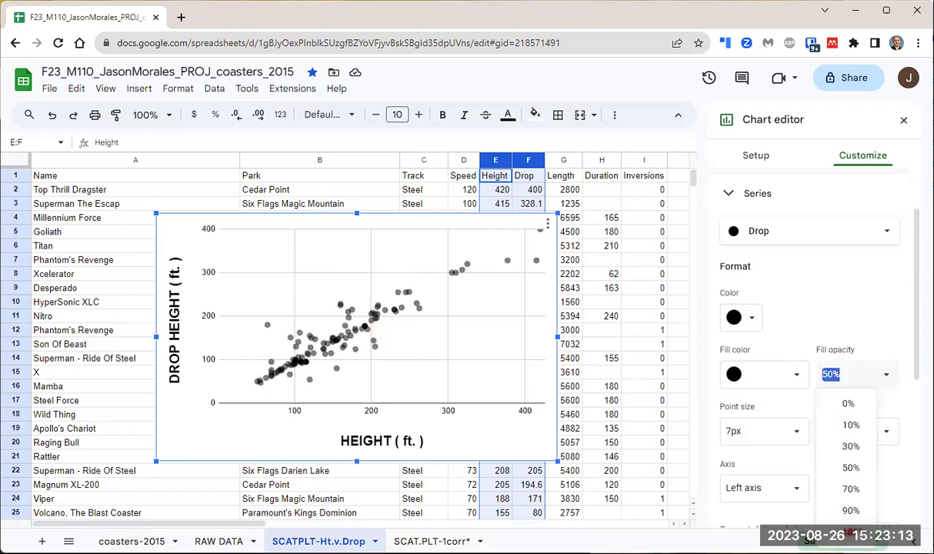
click(851, 531)
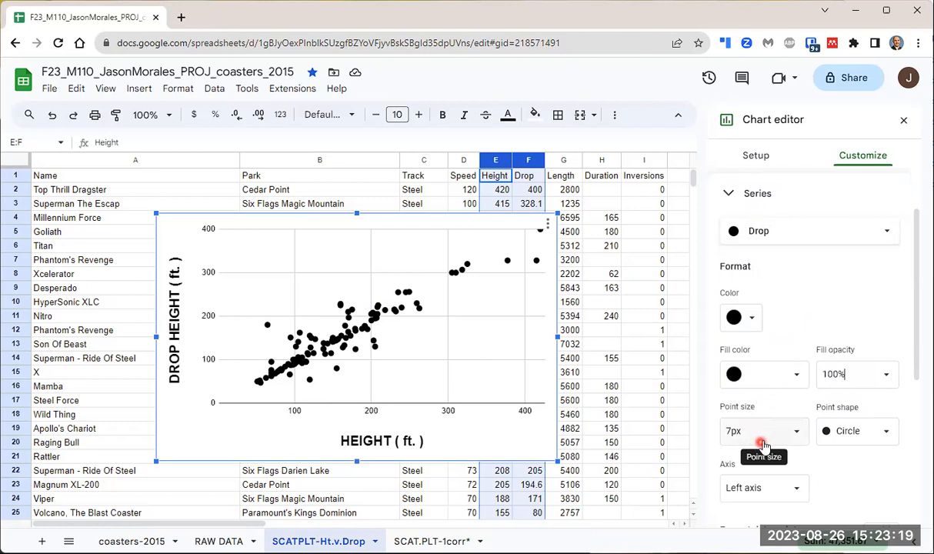
Step: Set the point size of the Drop series to 10px
click(793, 436)
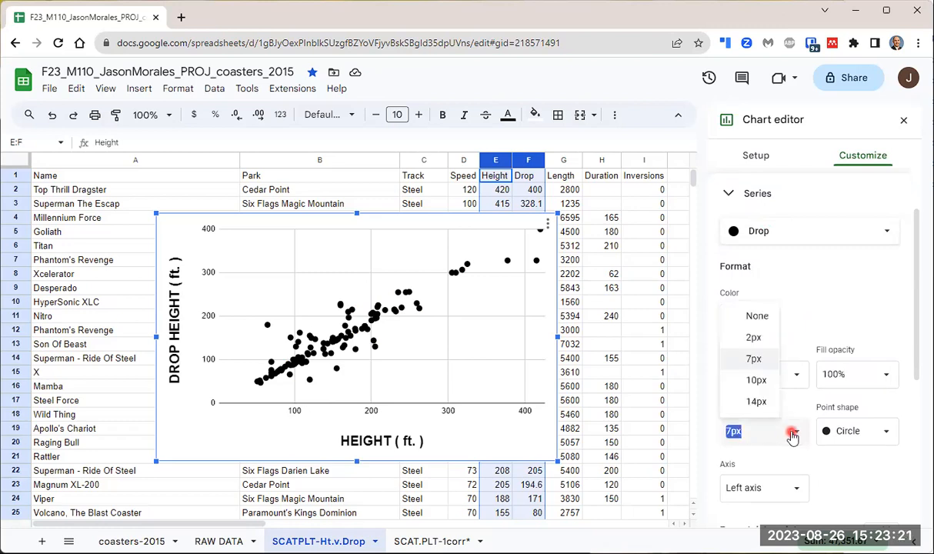
click(758, 383)
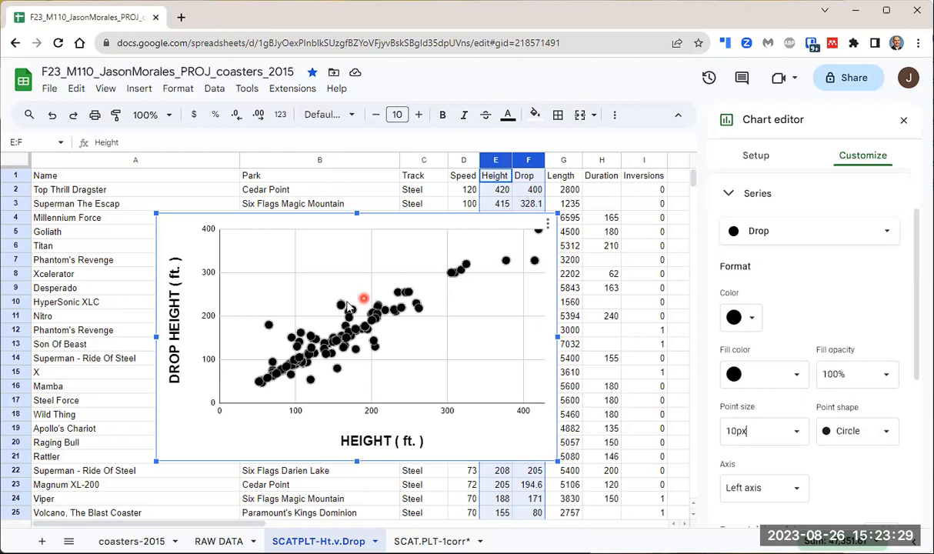
Step: Try the triangle, square, star and pentagon point shapes on the Drop series and return to Circle
click(889, 438)
click(875, 453)
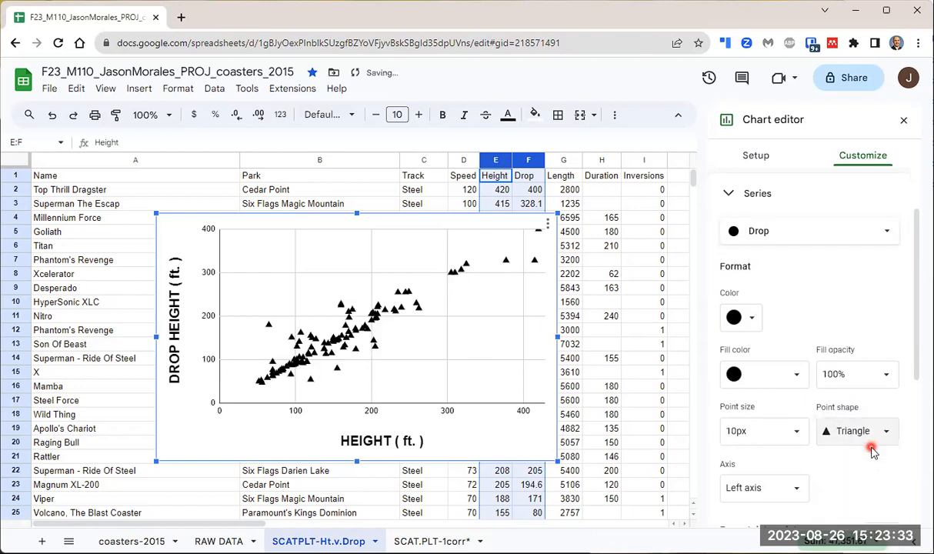
click(884, 436)
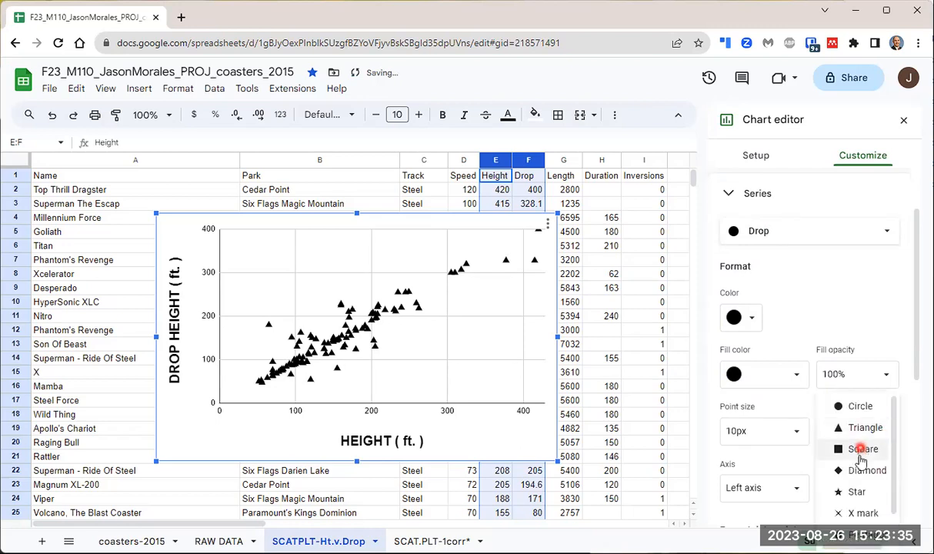
click(861, 451)
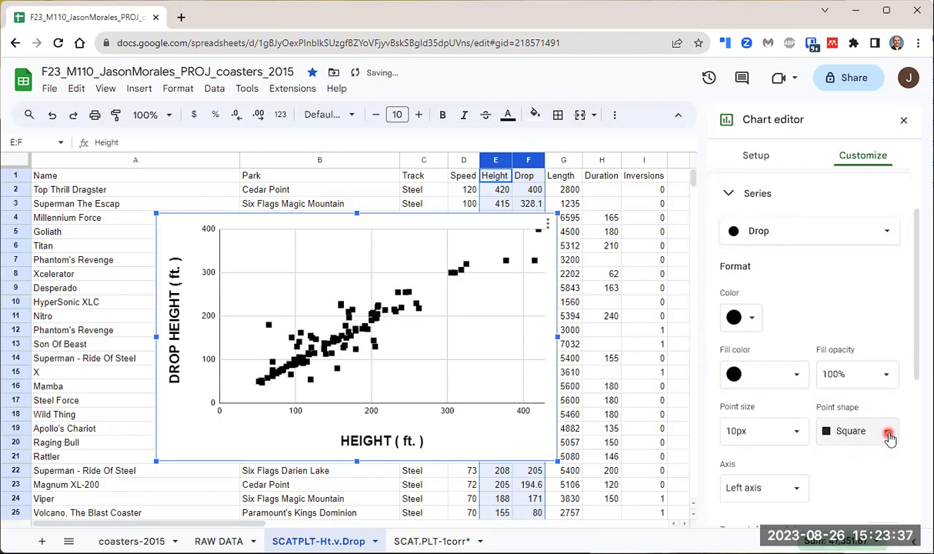
click(887, 432)
click(868, 473)
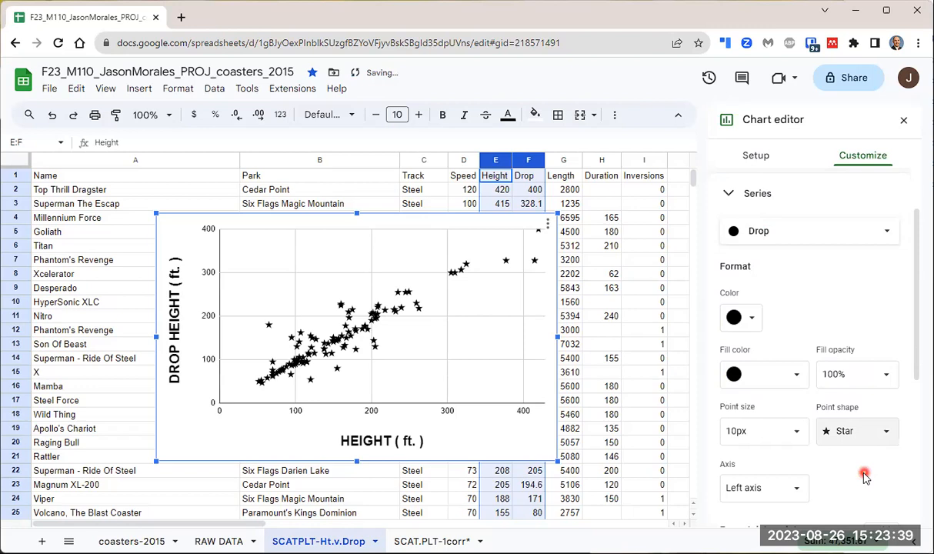
click(886, 433)
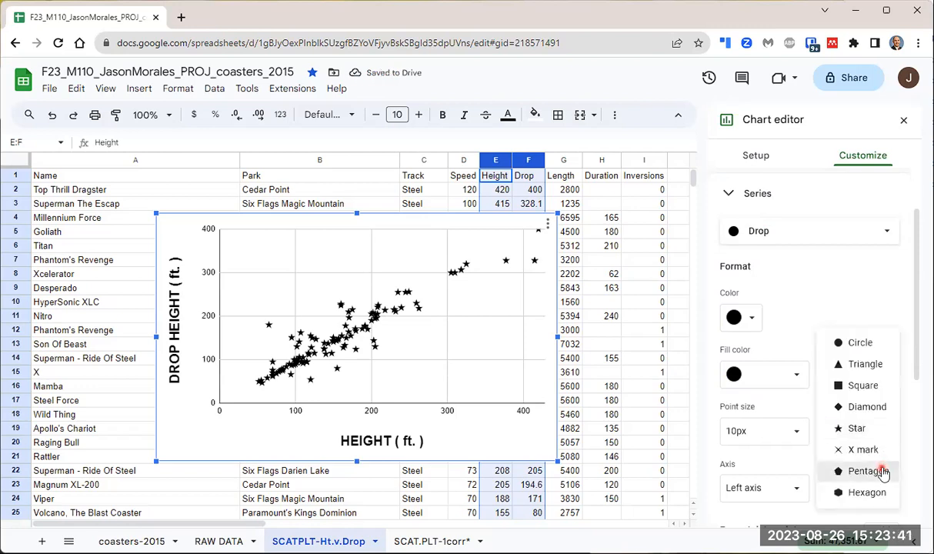
click(883, 471)
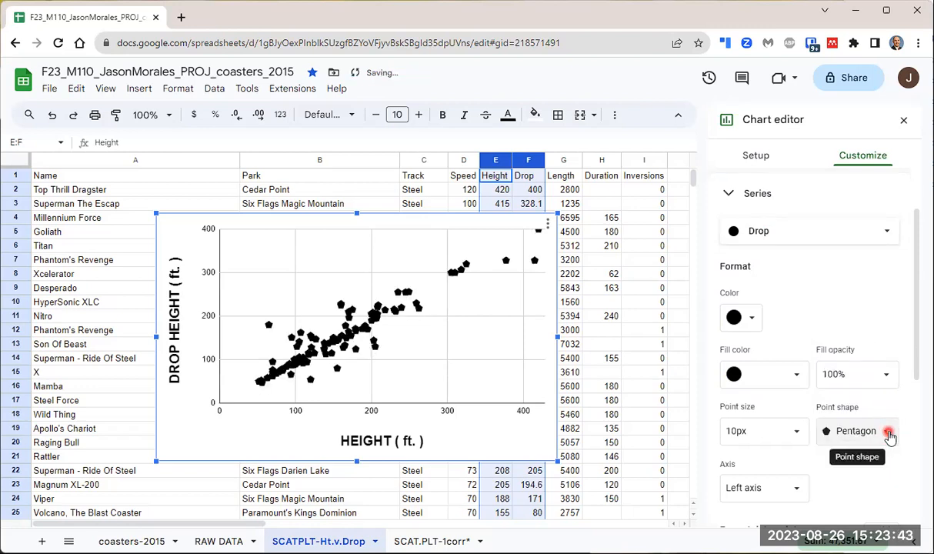
click(886, 433)
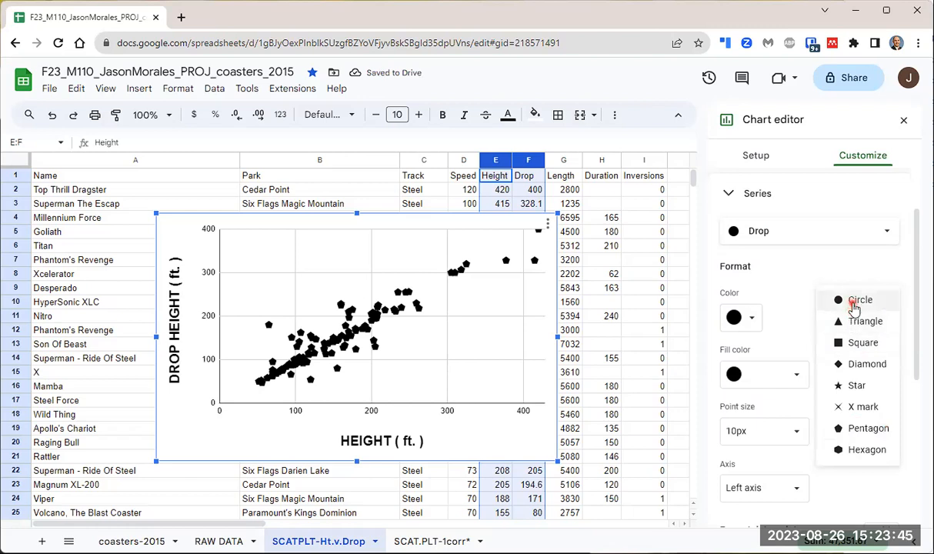
click(853, 301)
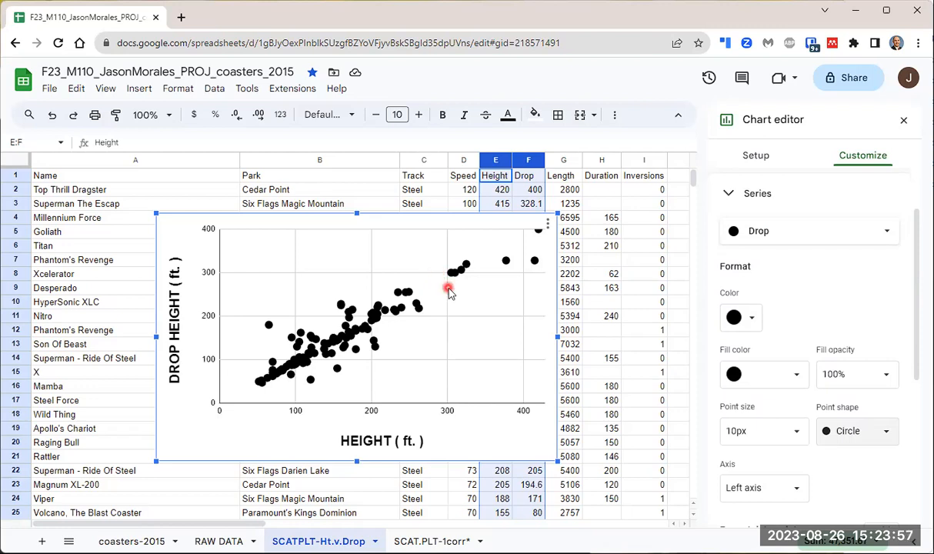
click(862, 433)
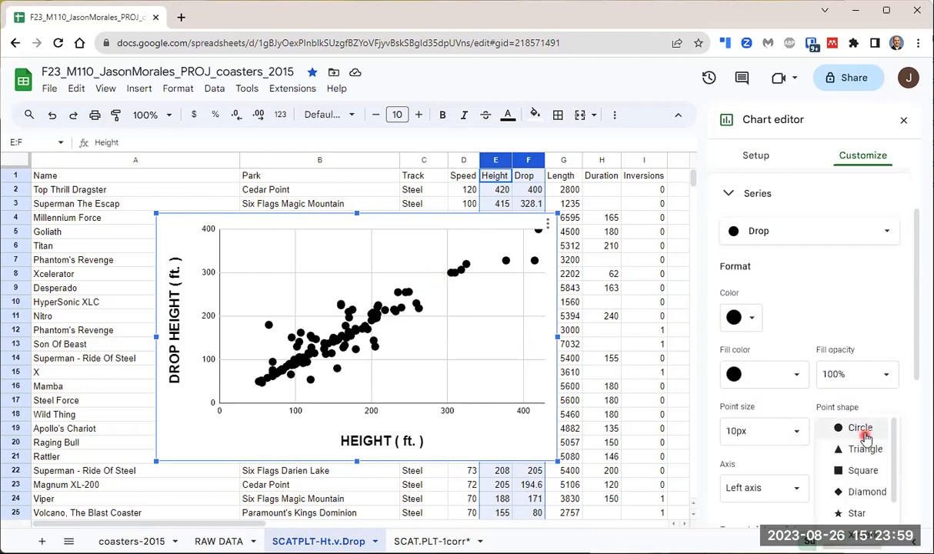
click(864, 432)
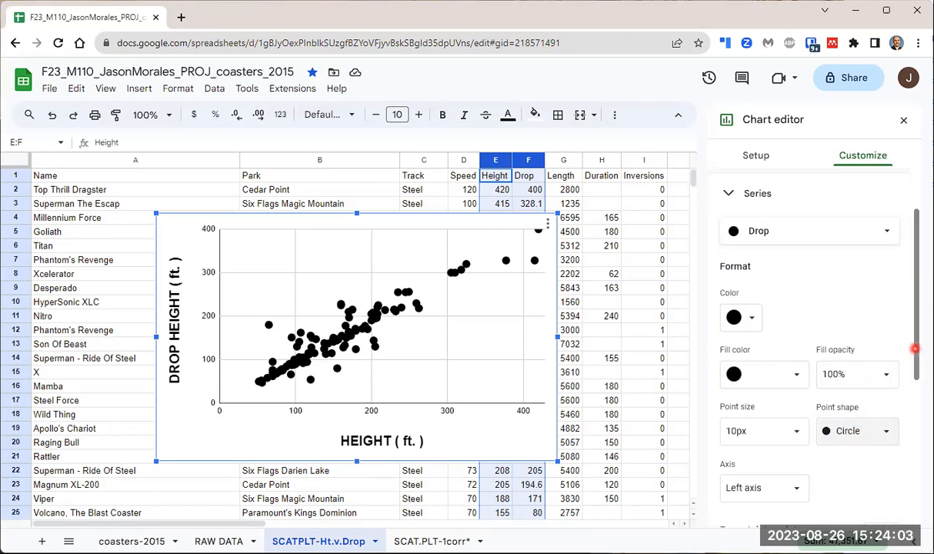
drag(915, 349, 915, 416)
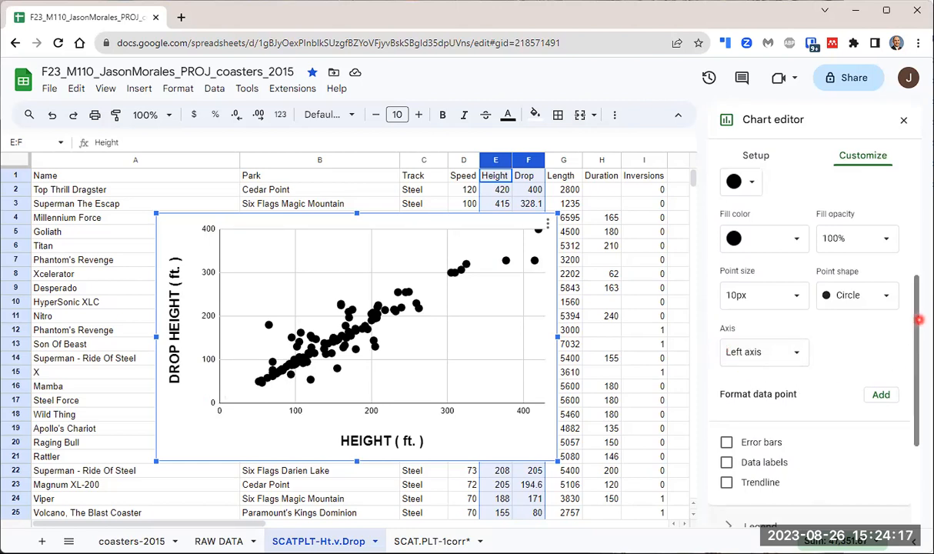
scroll(919, 319, down, 1)
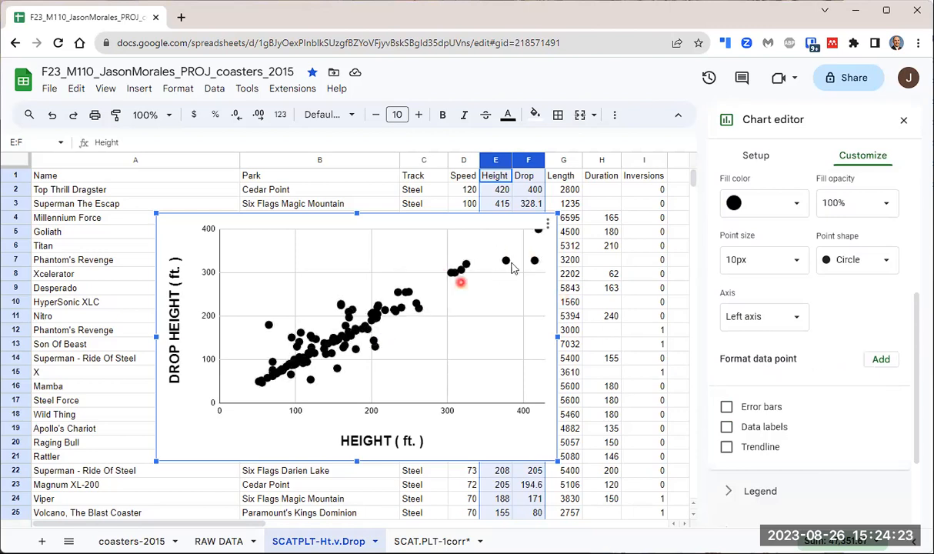
mouse_move(543, 237)
click(886, 361)
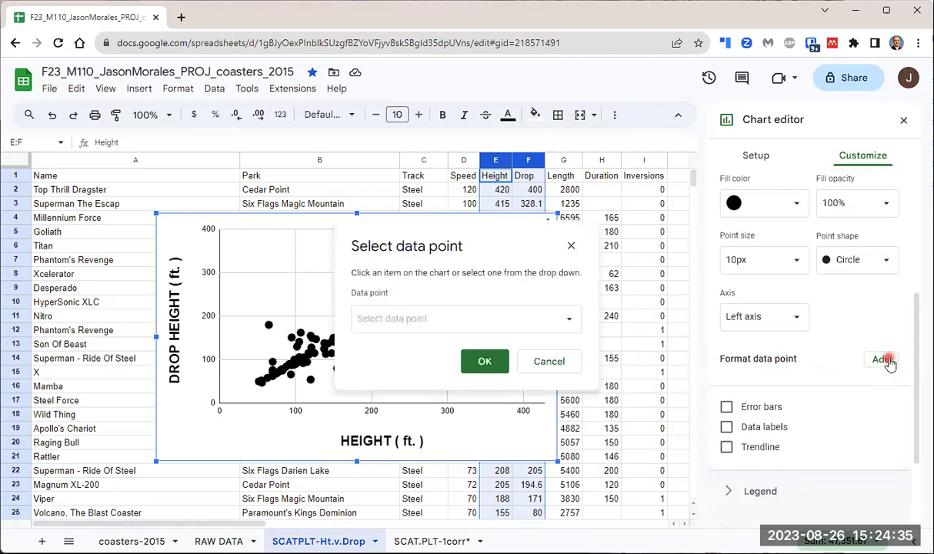
click(515, 322)
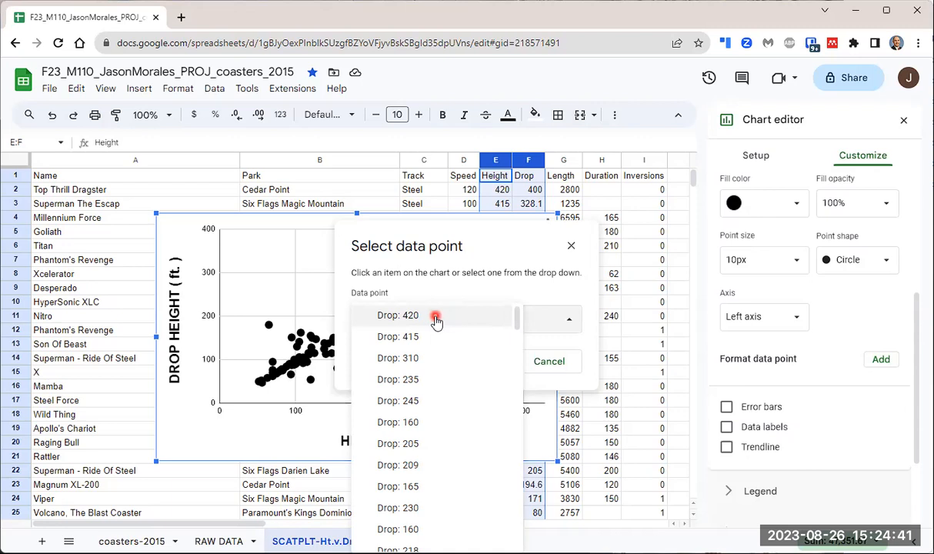
click(549, 362)
click(538, 233)
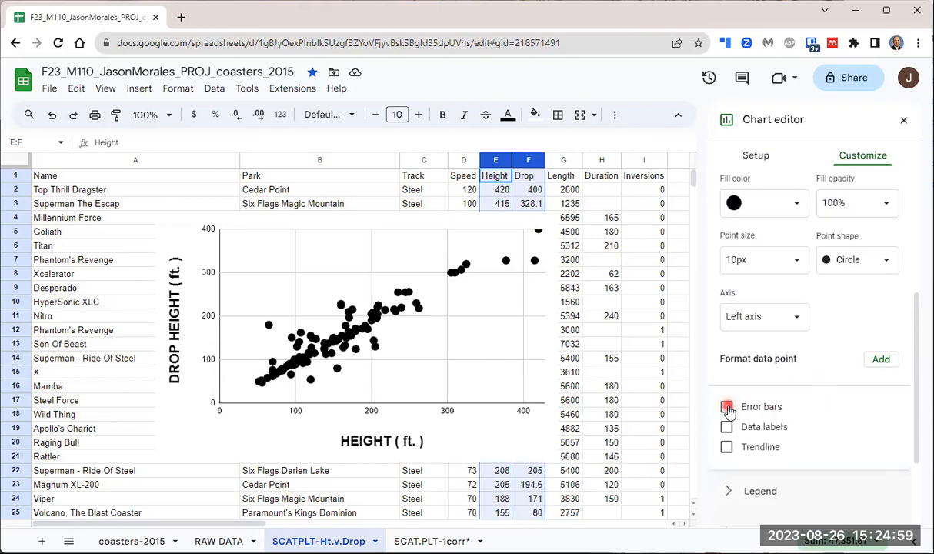
Step: Try error bars and data labels on the Drop series, turning each one off again
click(728, 407)
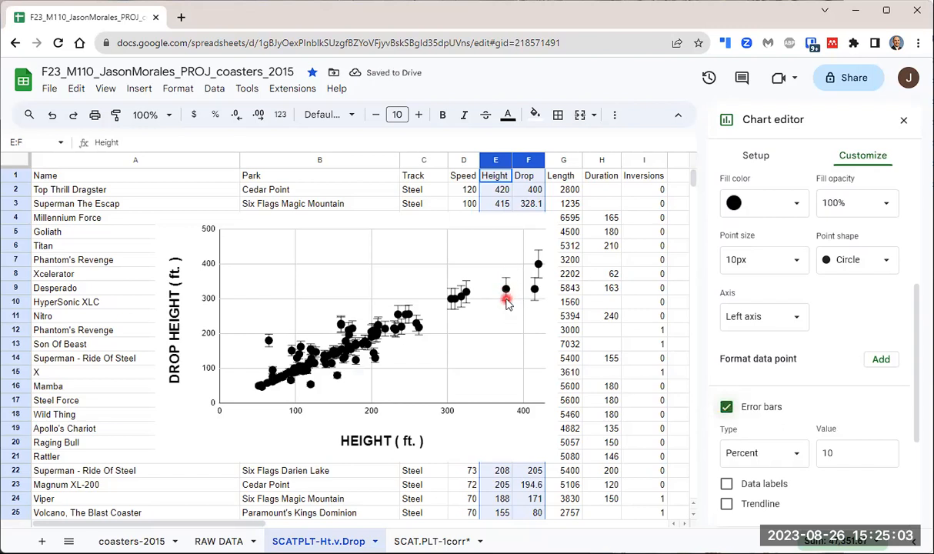
click(728, 408)
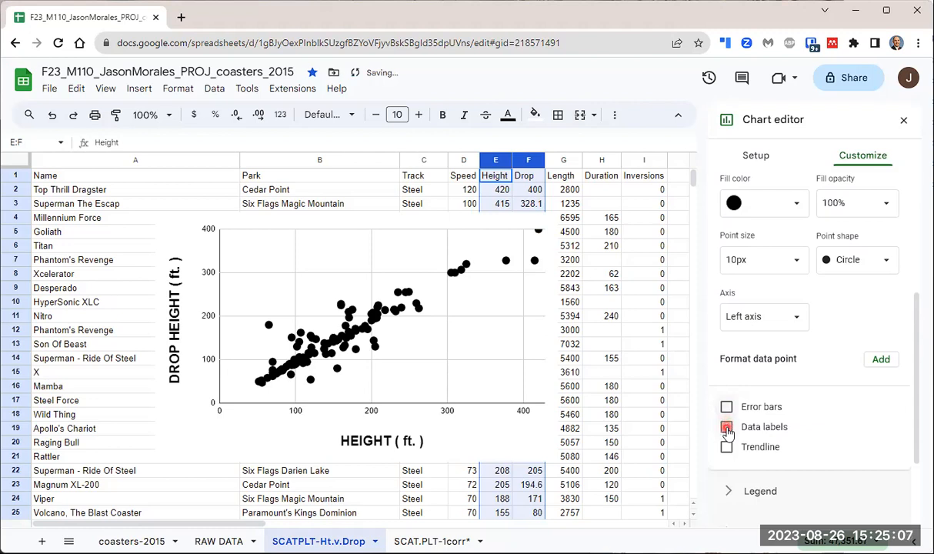
click(728, 428)
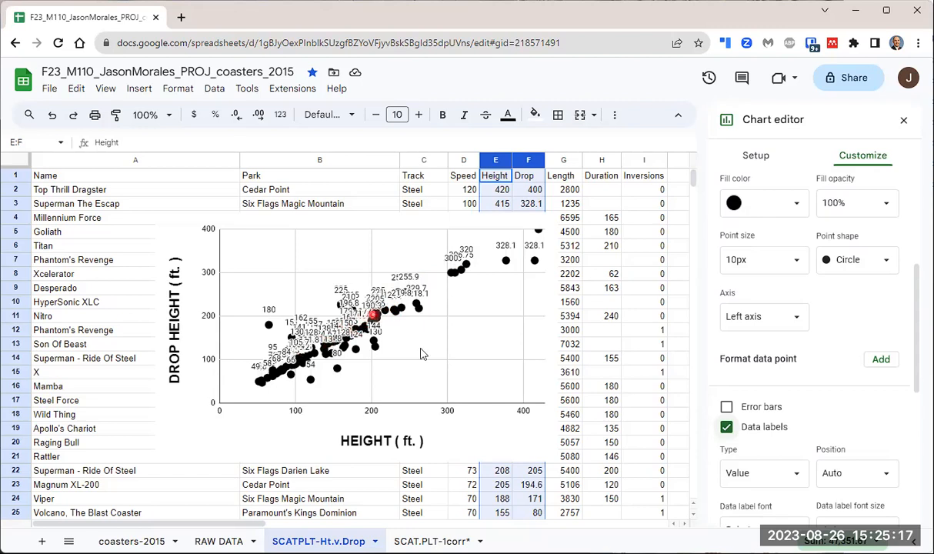
click(728, 428)
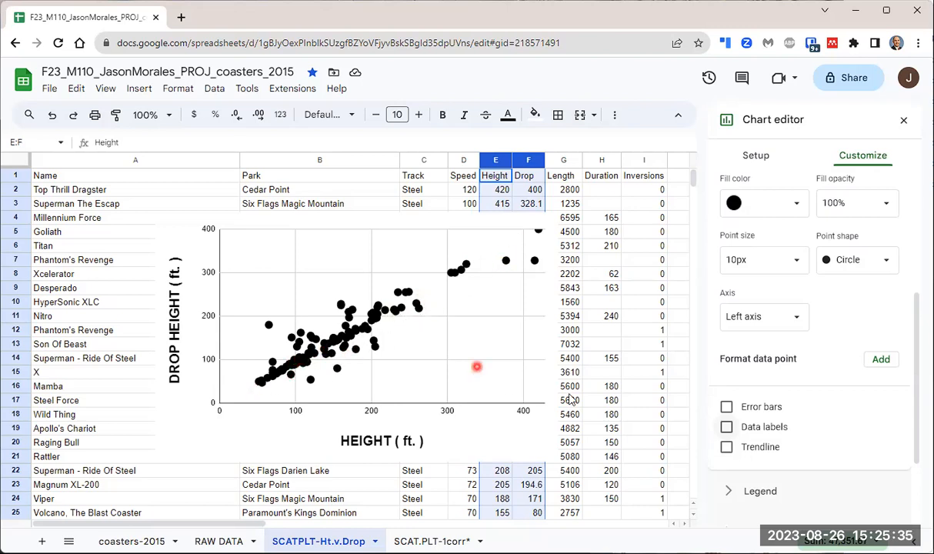
Step: Add a linear trendline to the Drop series and set its line opacity to 100%
click(727, 450)
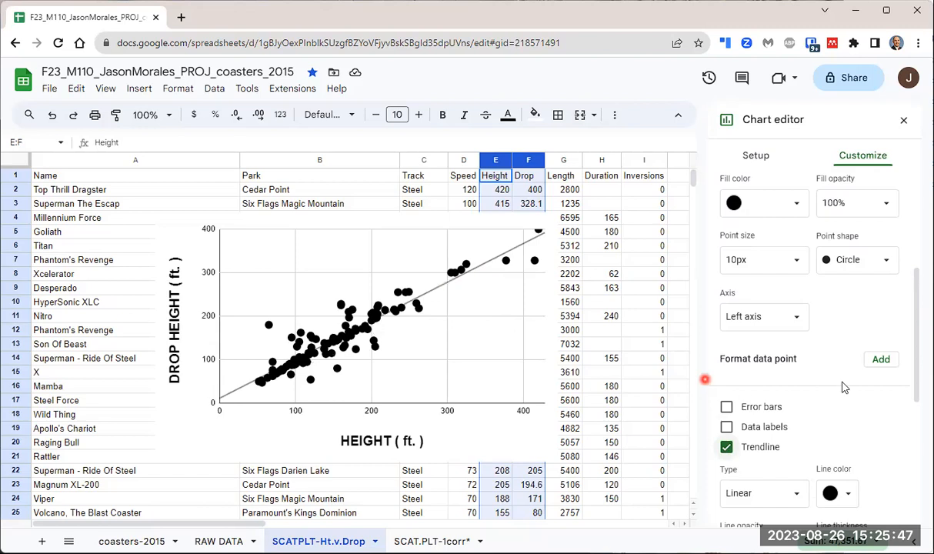
scroll(875, 368, down, 2)
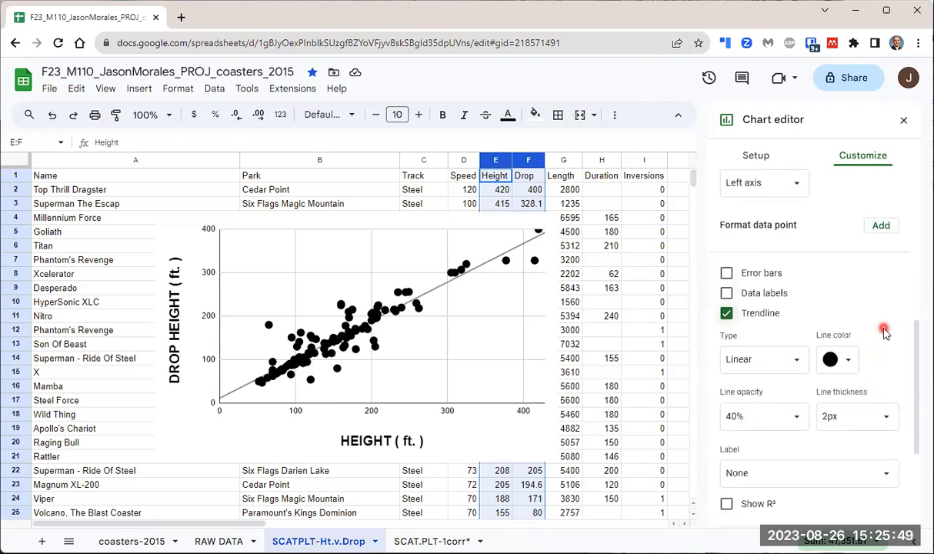
scroll(916, 329, down, 1)
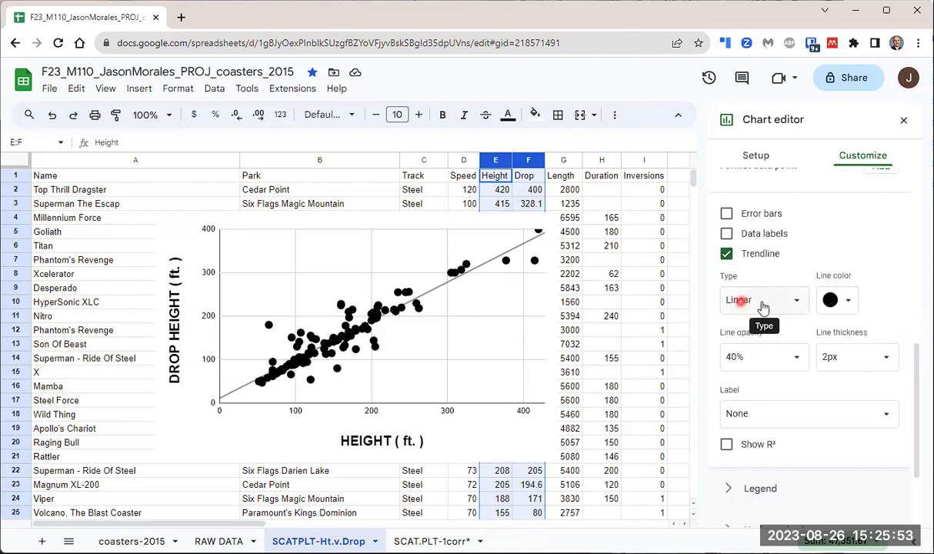
click(853, 303)
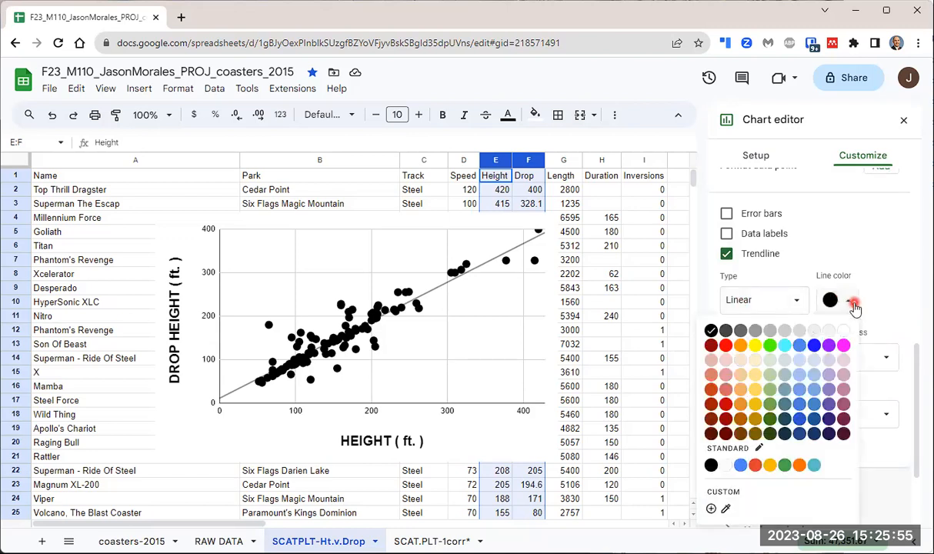
click(853, 303)
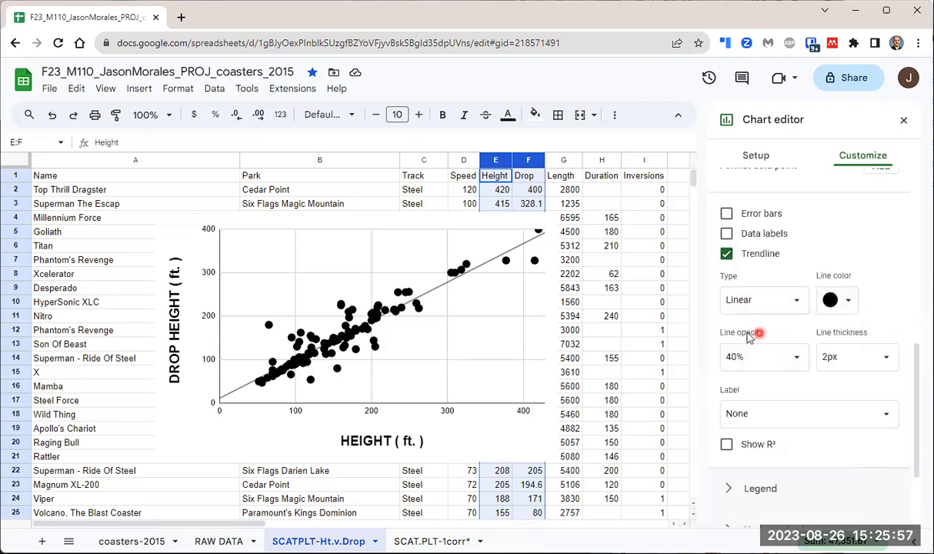
click(789, 354)
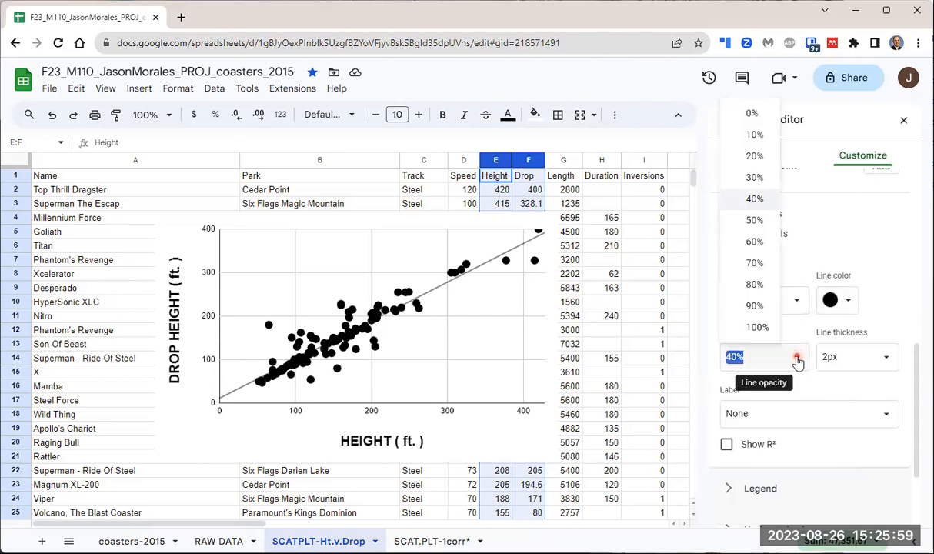
click(761, 329)
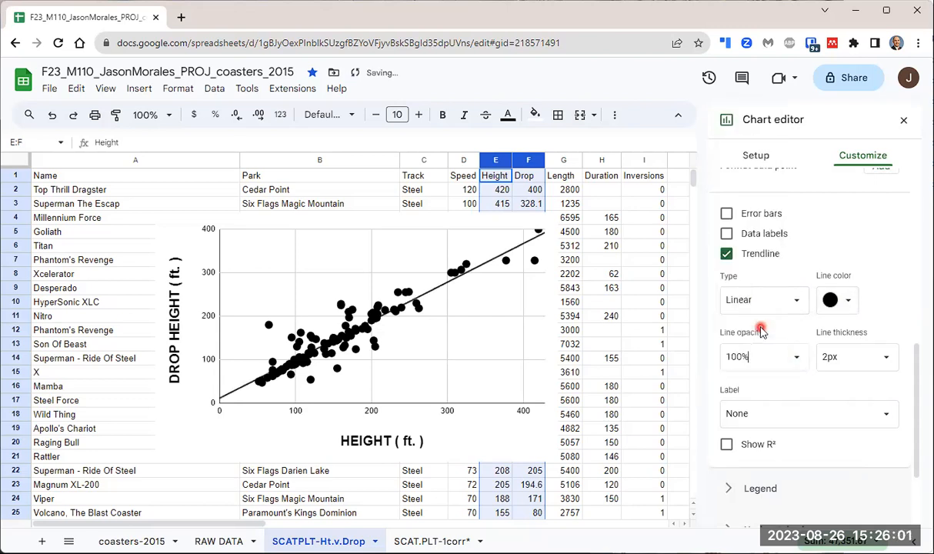
Step: Set the line thickness of the Drop series trendline to 3px
click(857, 361)
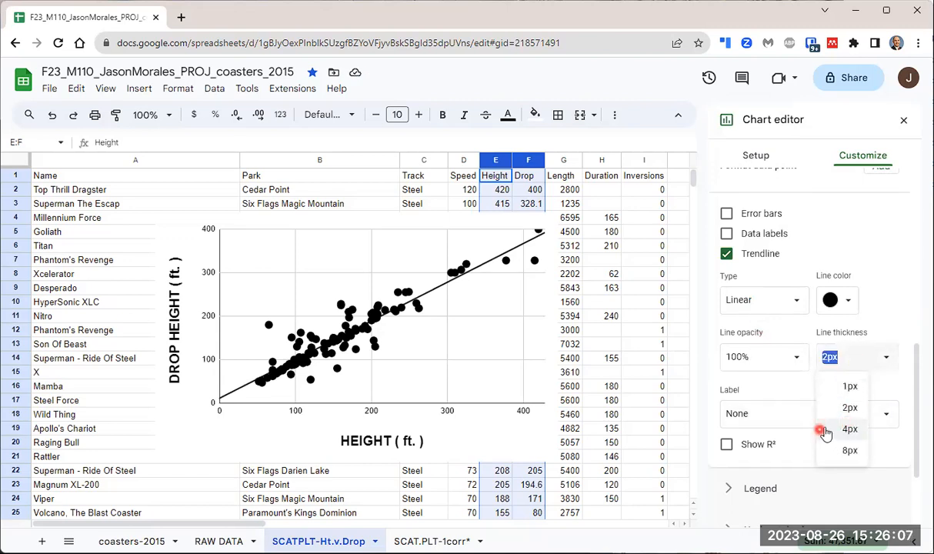
click(847, 358)
double_click(830, 357)
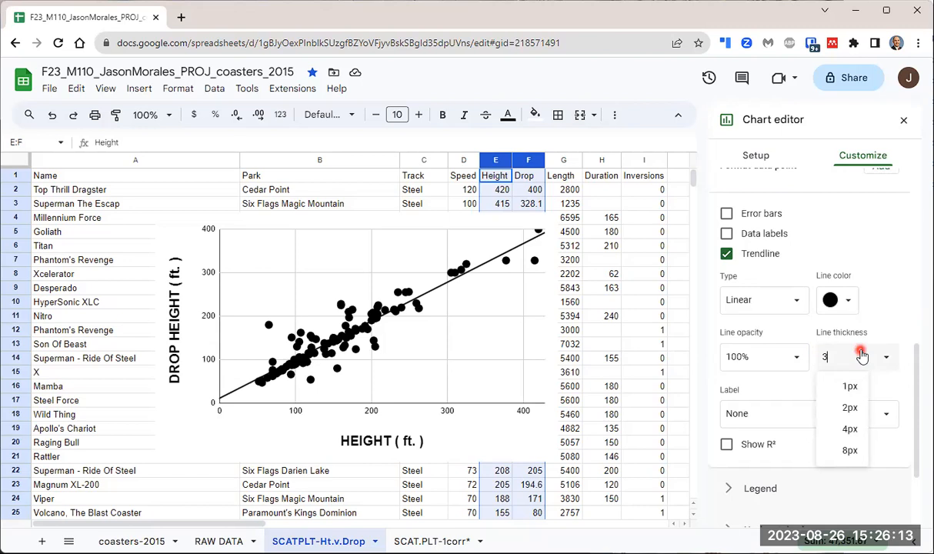
key(Return)
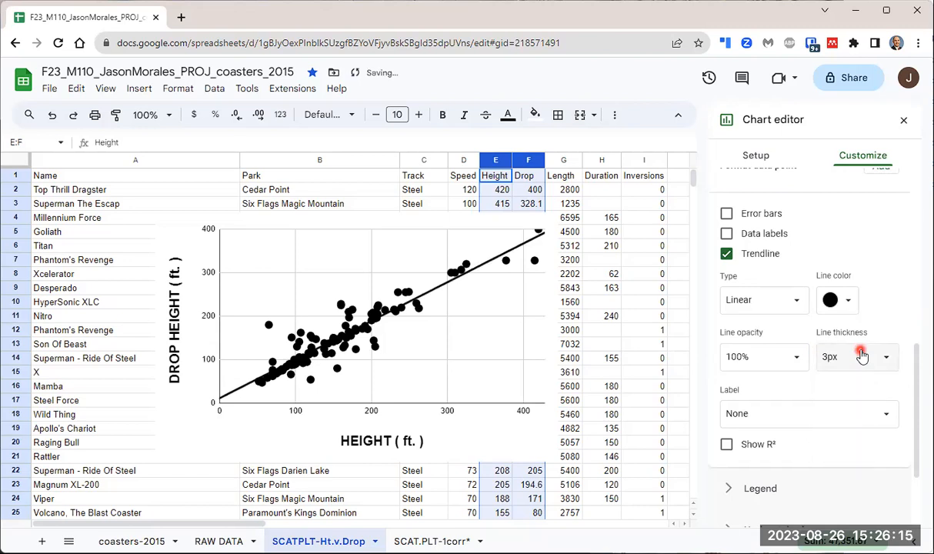
Step: Try the Use Equation label on the Drop series trendline and return the label to None
click(797, 420)
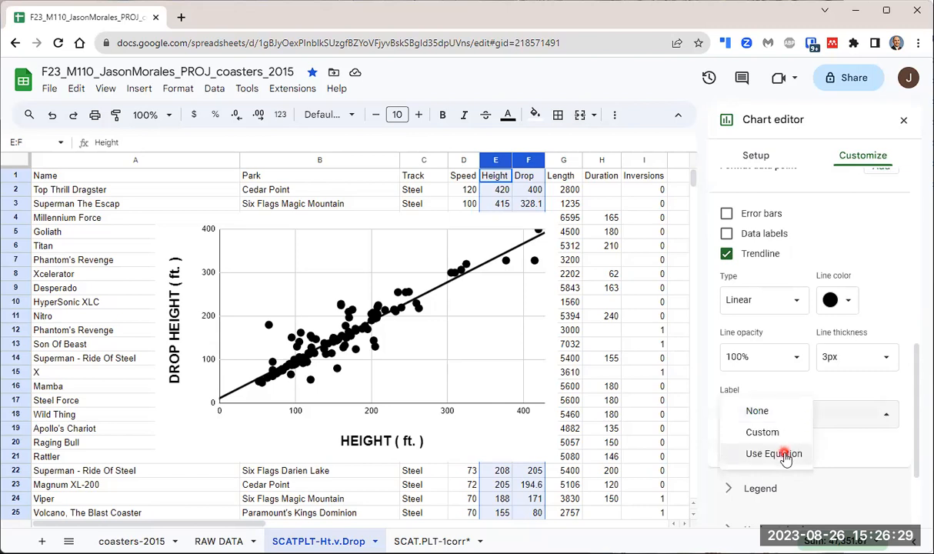
click(785, 456)
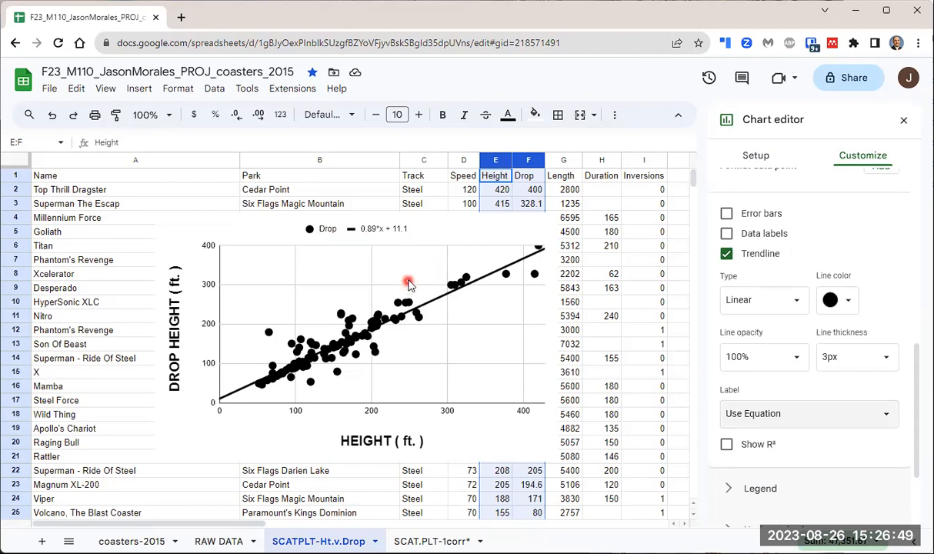
click(770, 422)
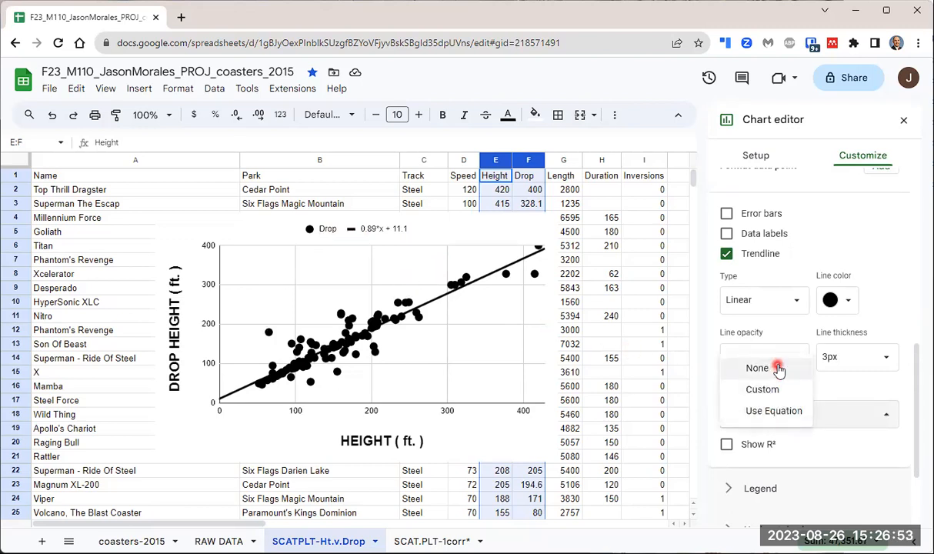
click(779, 371)
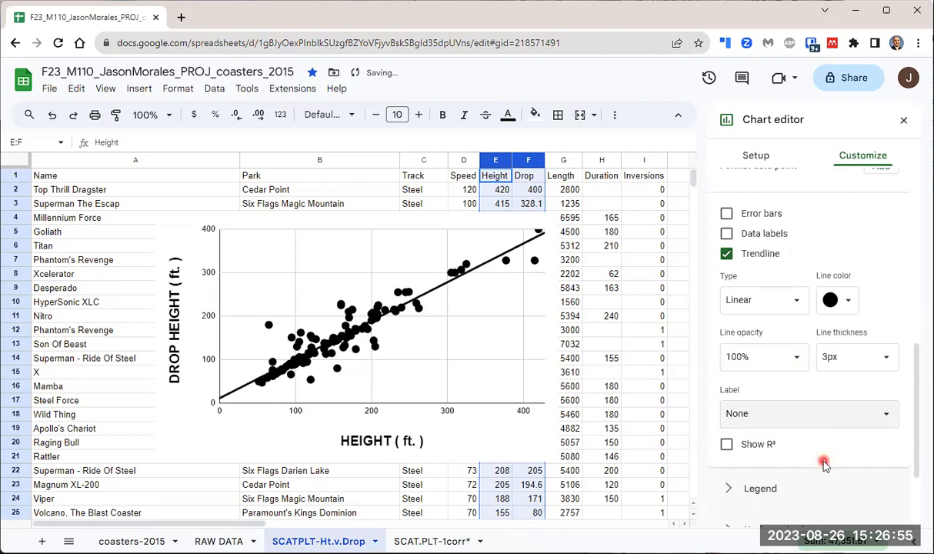
Step: Turn off the trendline of the Drop series and return to the beginning of the series settings
drag(916, 396, 921, 375)
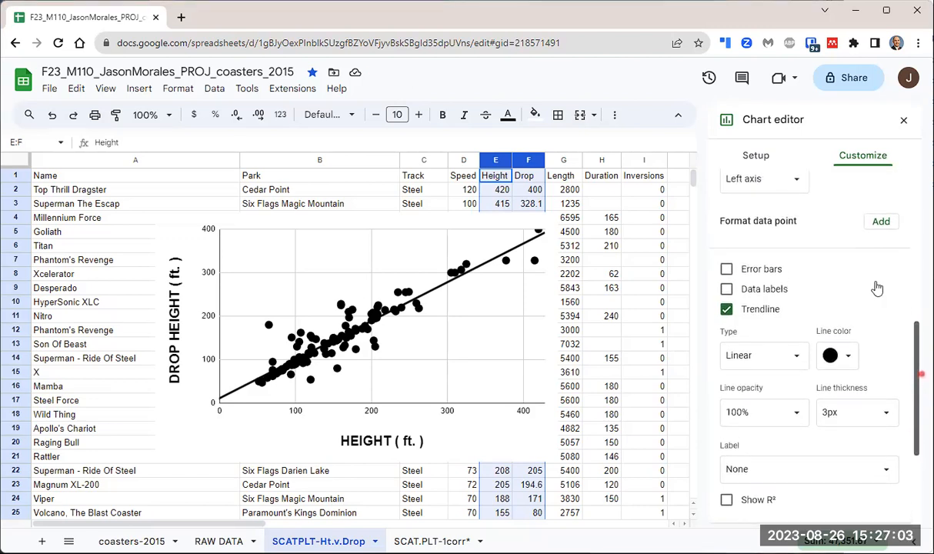
click(728, 311)
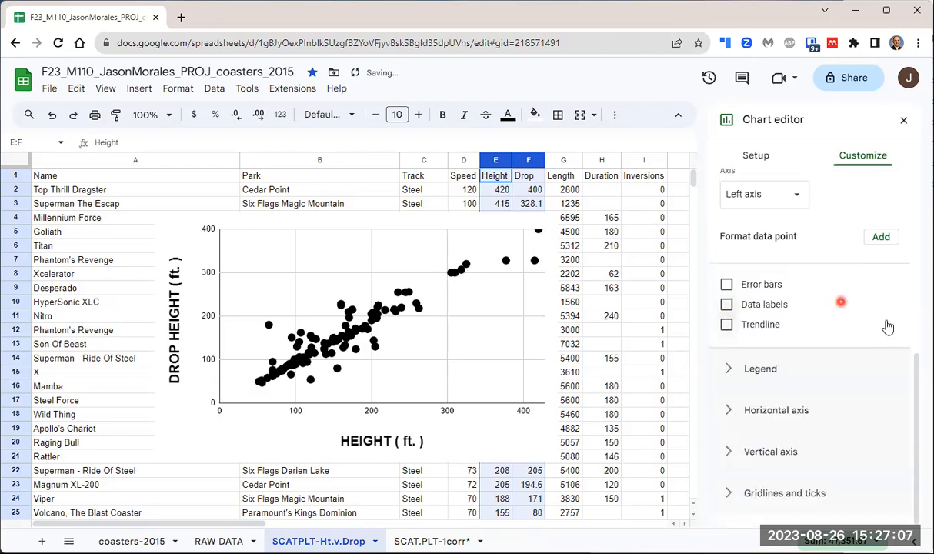
drag(914, 364, 920, 224)
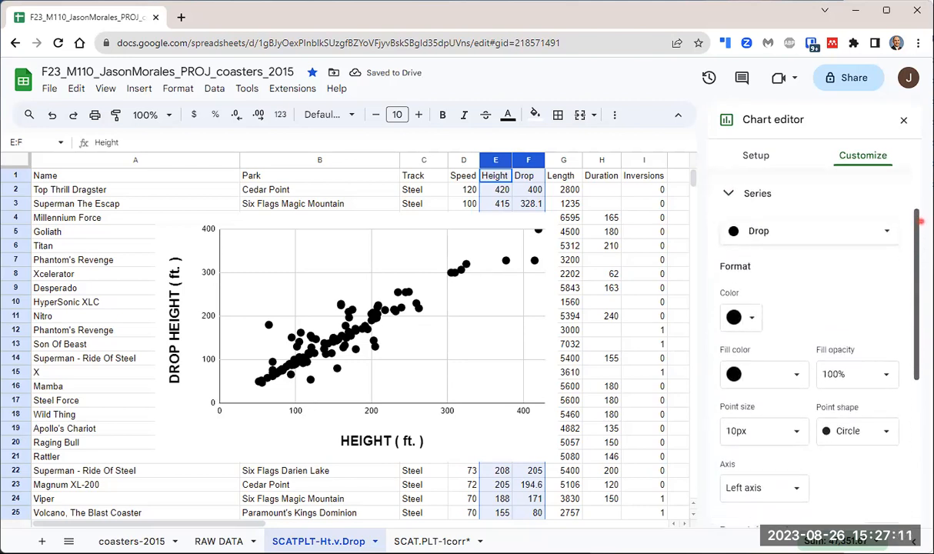